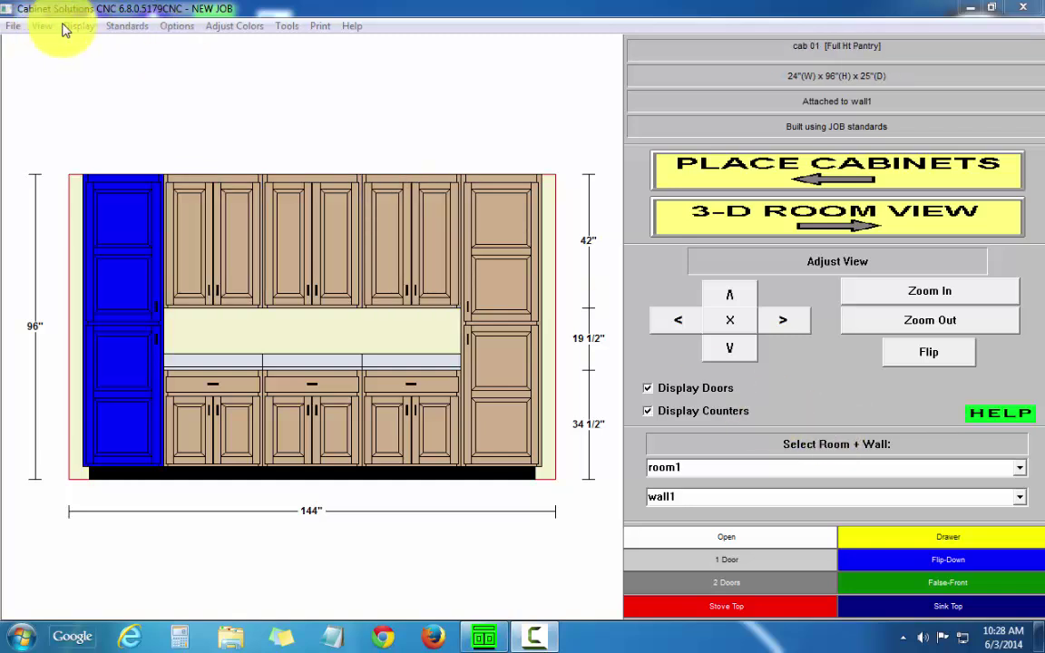
# - Open the base cabinet door settings within the job standards
pyautogui.click(124, 26)
pyautogui.click(142, 45)
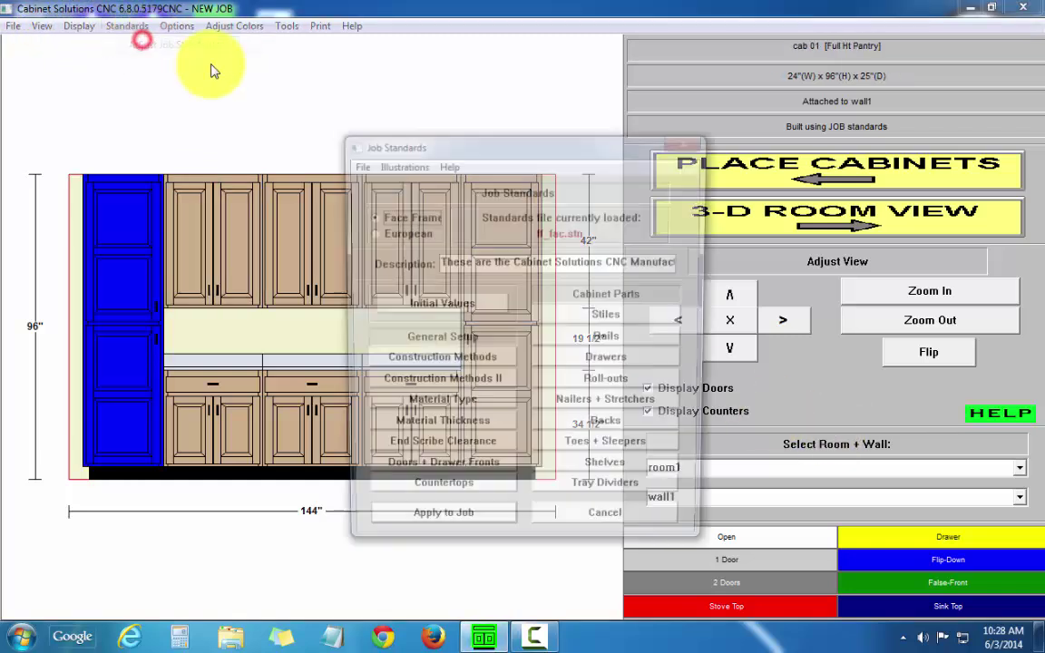
pyautogui.moveTo(495, 144); pyautogui.dragTo(712, 77)
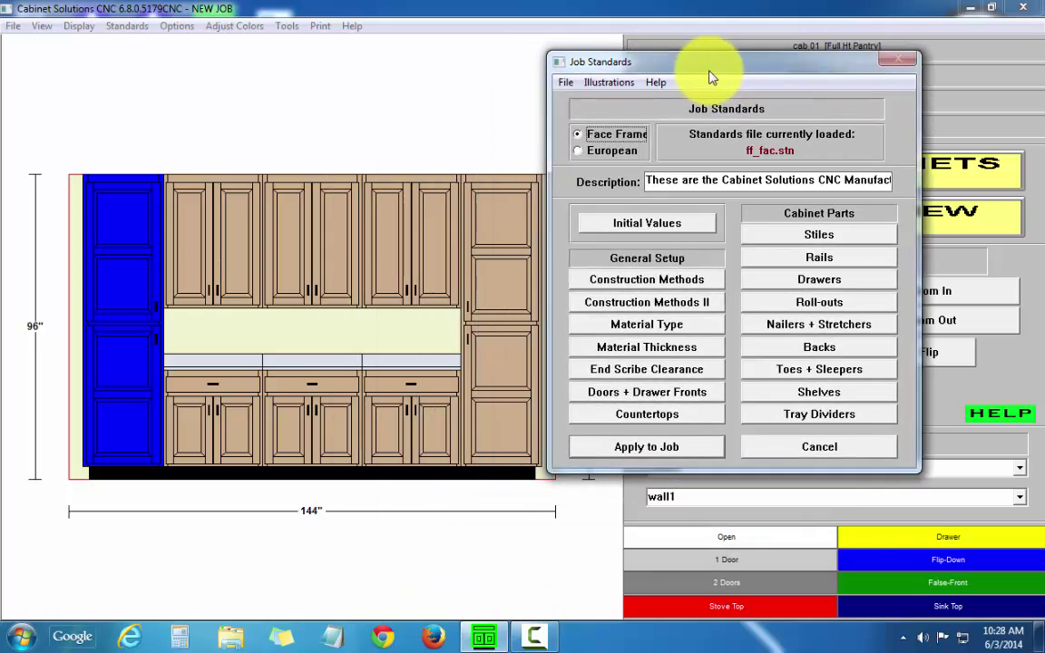
pyautogui.click(681, 402)
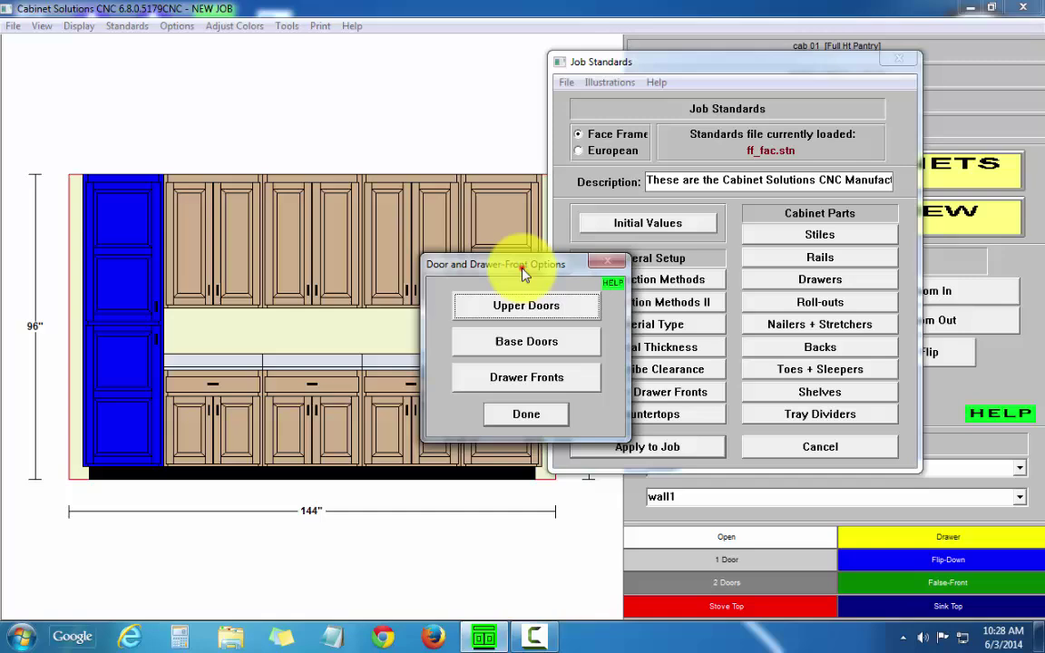
pyautogui.moveTo(520, 265); pyautogui.dragTo(822, 122)
pyautogui.click(800, 211)
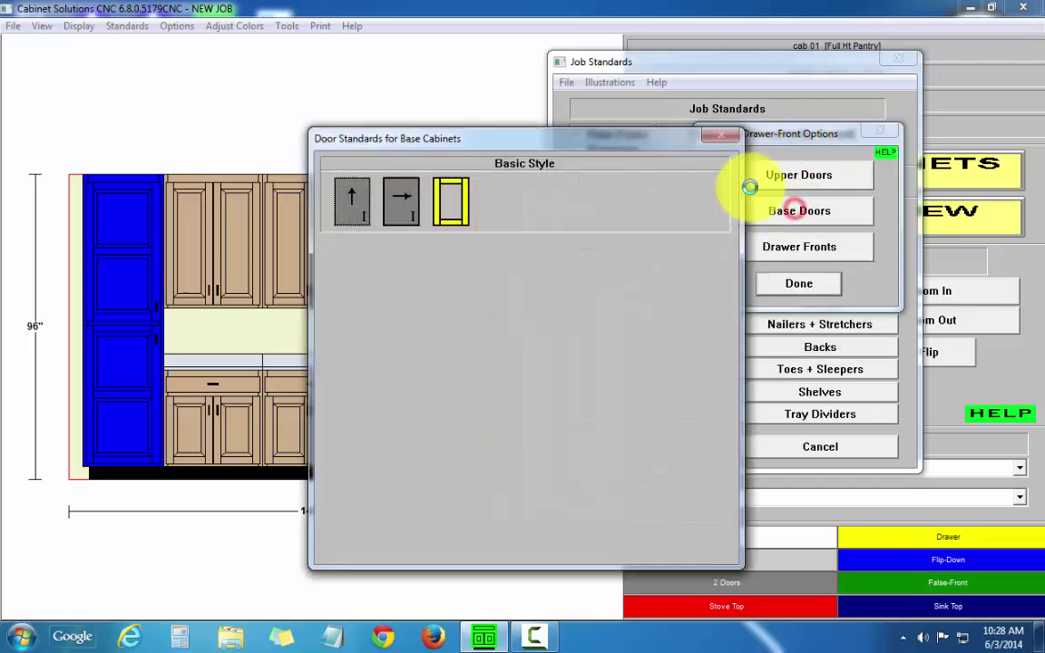
pyautogui.moveTo(610, 149); pyautogui.dragTo(871, 41)
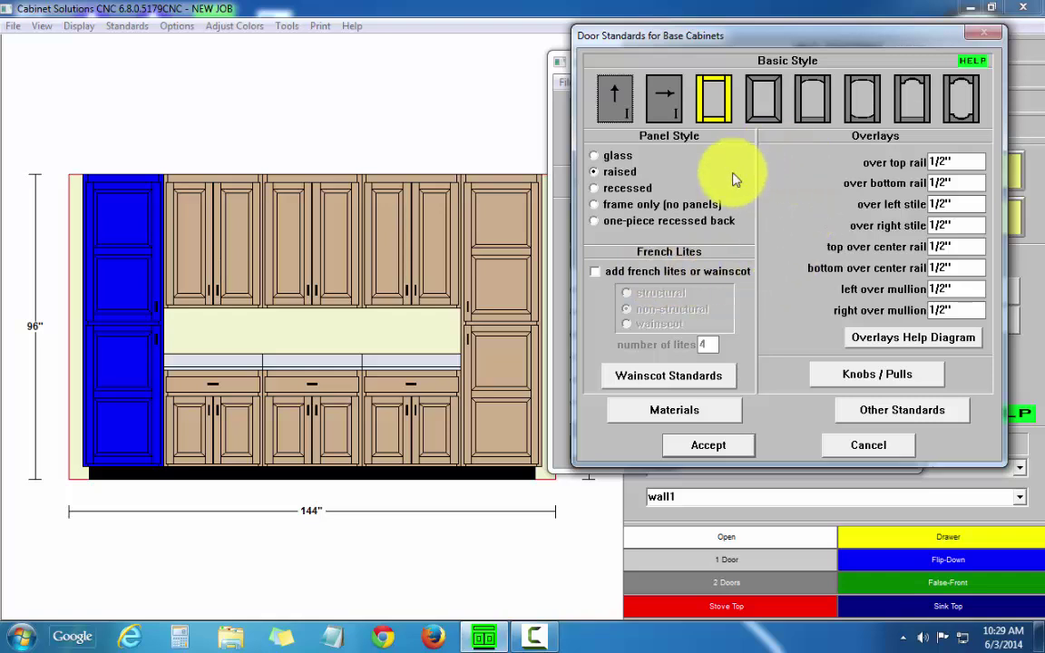
# - Review the base doors' frame and panel materials and their other standards, such as thicknesses and stile and rail widths
pyautogui.click(686, 410)
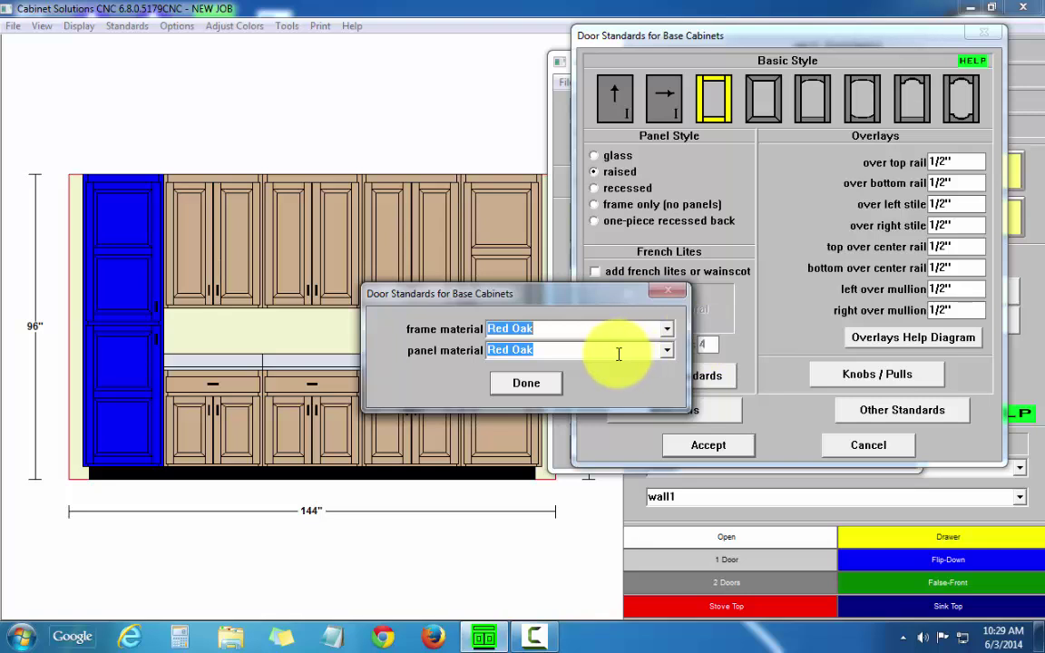
pyautogui.click(537, 384)
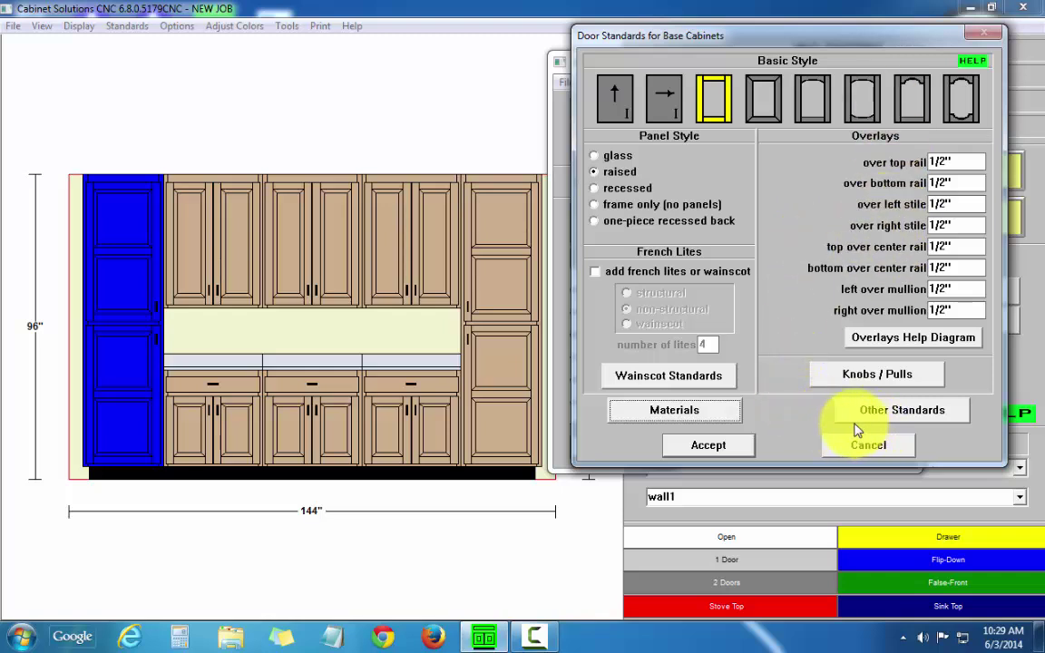
pyautogui.click(891, 411)
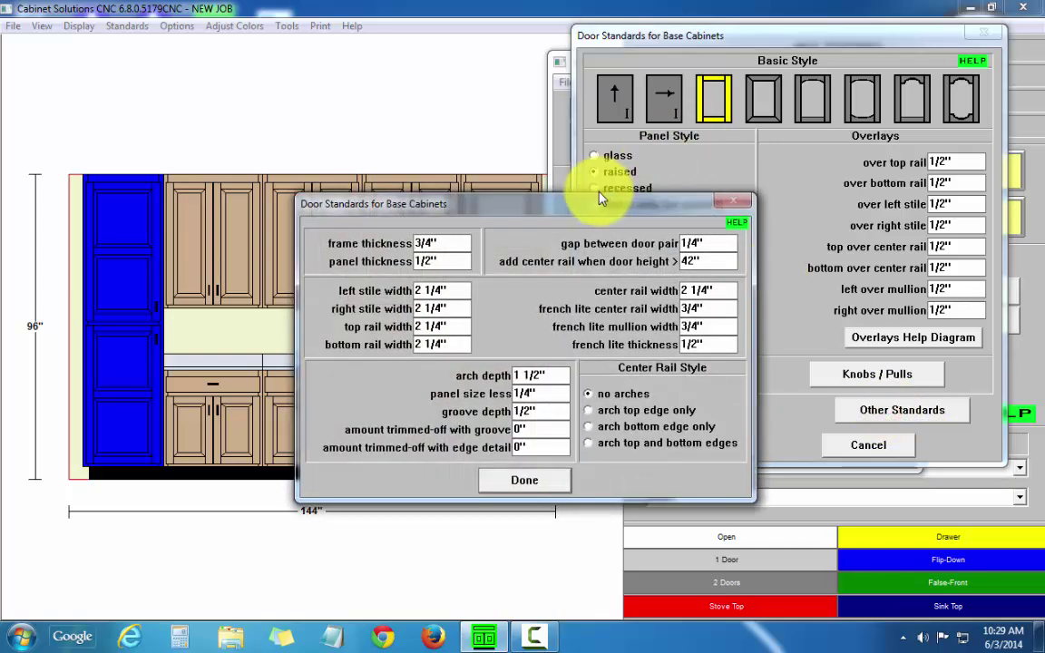
pyautogui.moveTo(600, 203); pyautogui.dragTo(868, 246)
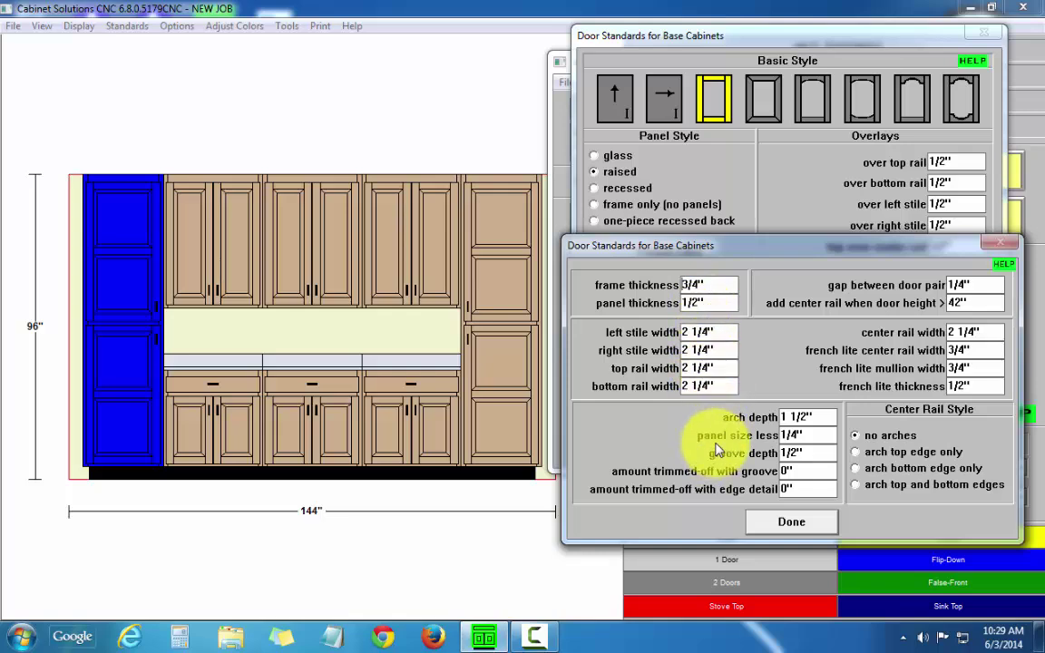
pyautogui.click(782, 523)
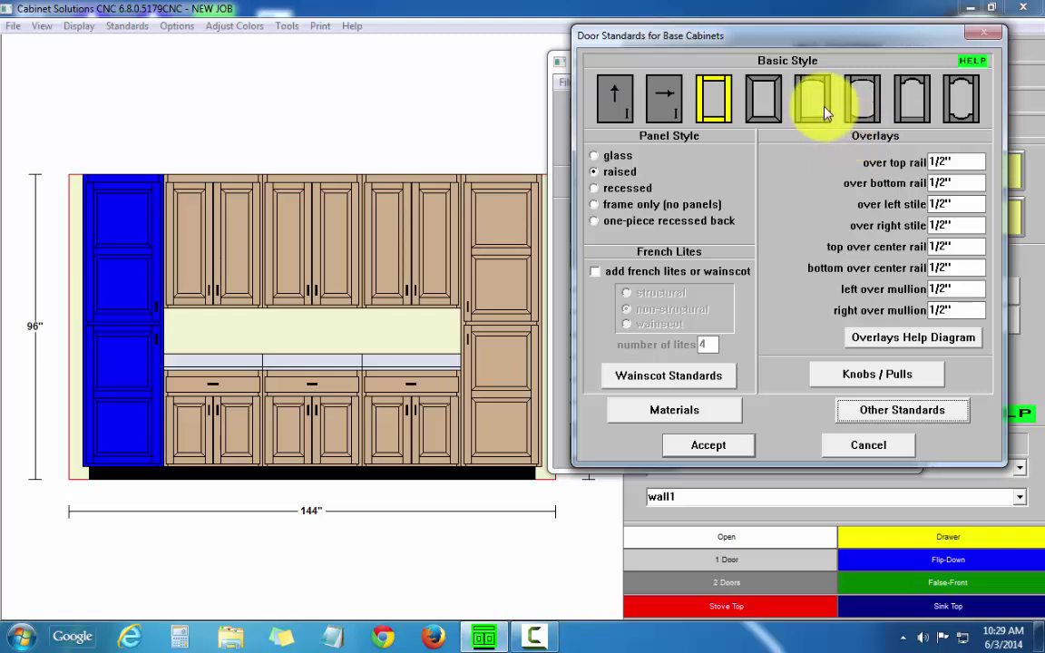
# - Choose the mitered-frame basic style for the base cabinet doors and apply the standards to the job
pyautogui.click(767, 105)
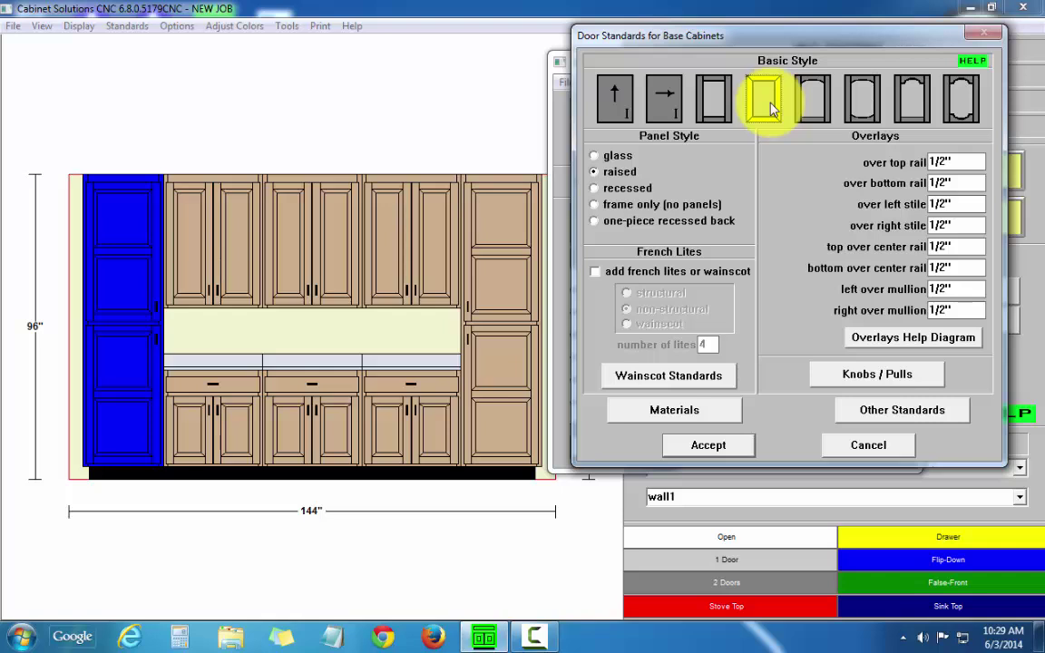
pyautogui.click(704, 445)
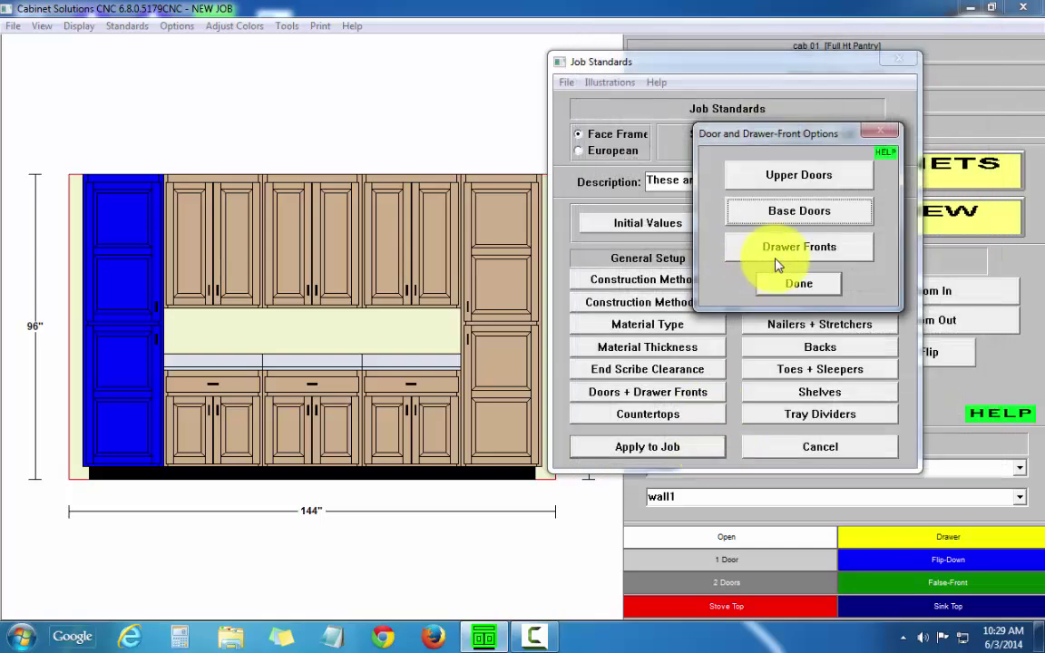
pyautogui.click(771, 282)
pyautogui.click(659, 448)
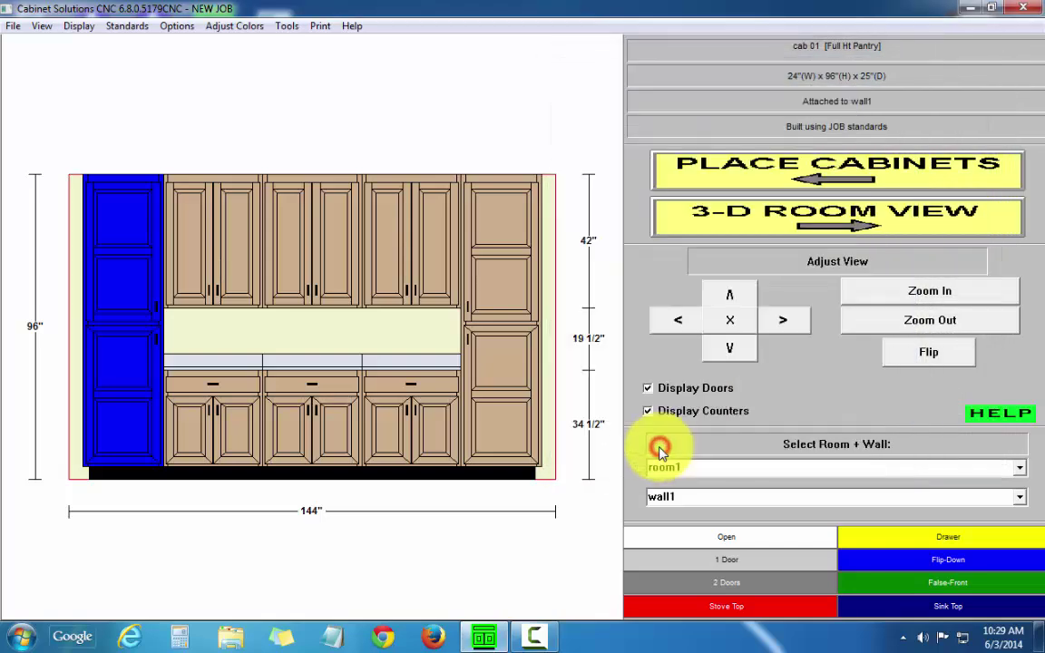
# - Inspect the door style on the middle and right base cabinets and the left full-height pantry in the wall elevation
pyautogui.click(299, 444)
pyautogui.click(374, 454)
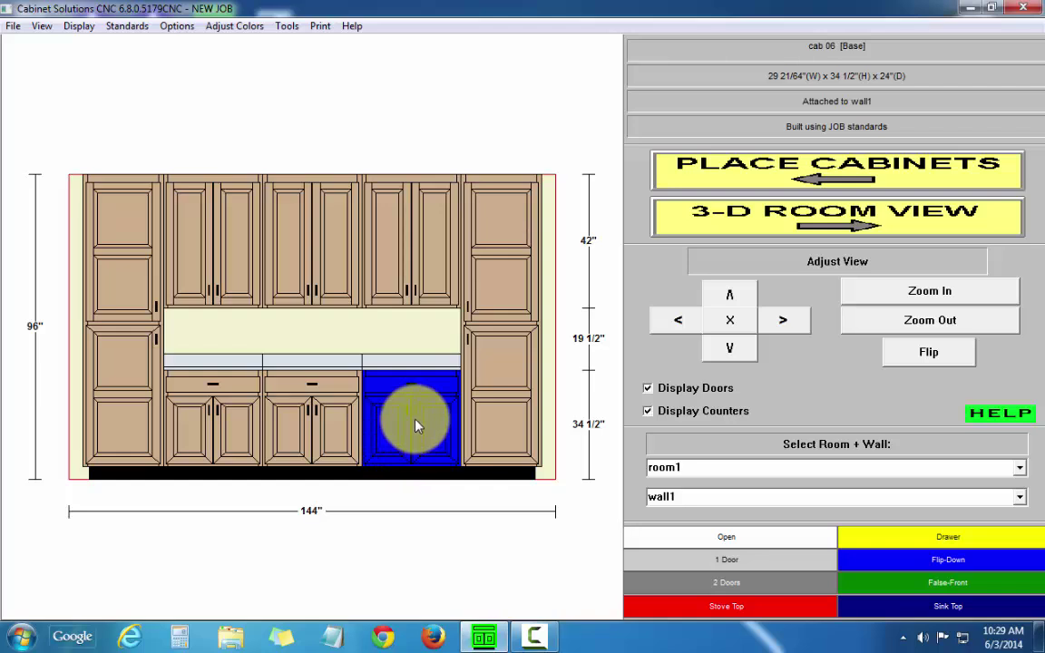
pyautogui.click(127, 217)
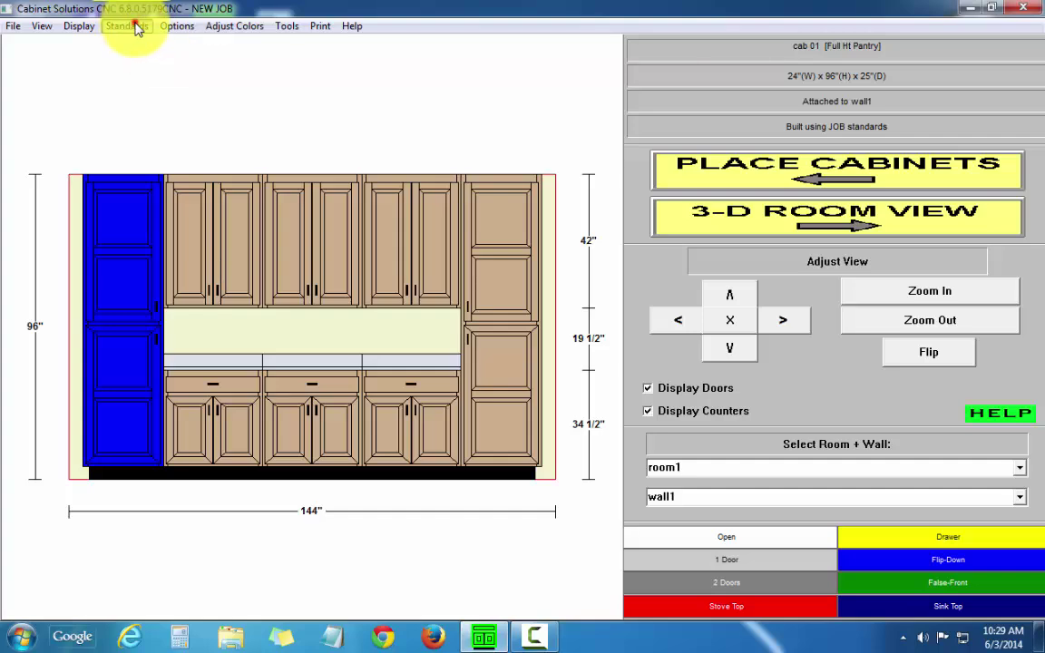
# - Choose the basic style with only an arched top rail for the upper cabinet doors in the job standards
pyautogui.click(136, 28)
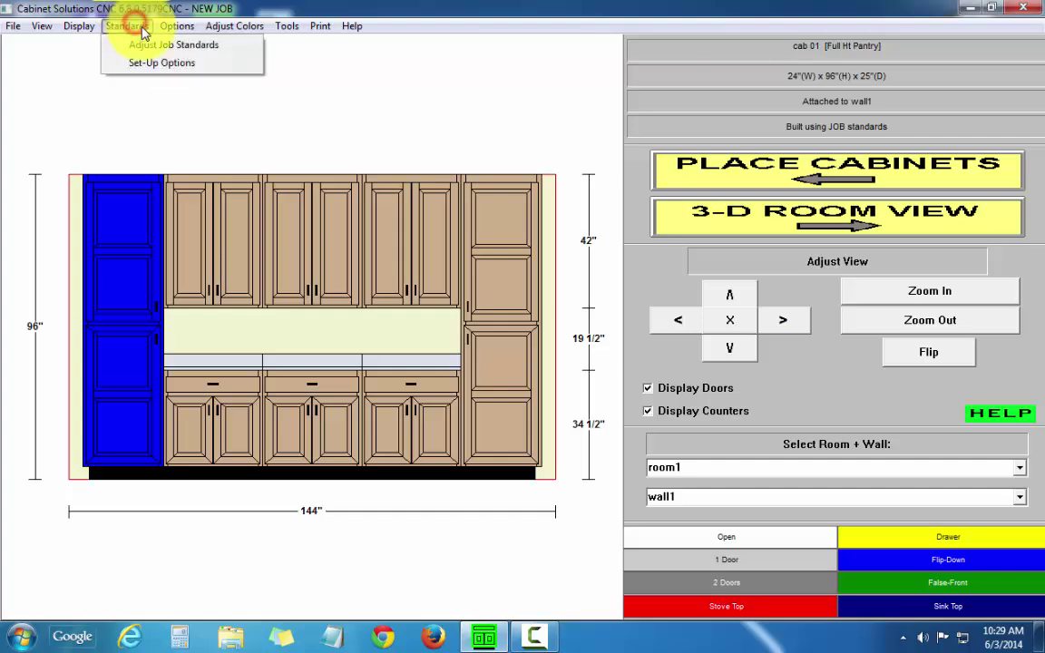
pyautogui.click(183, 49)
pyautogui.moveTo(458, 142); pyautogui.dragTo(751, 71)
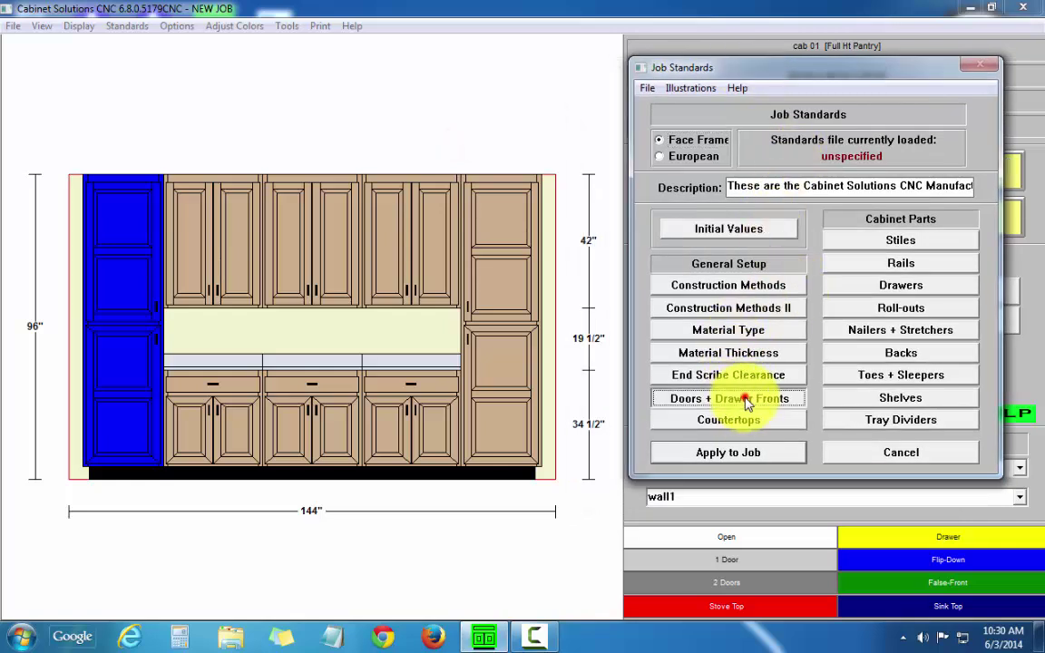
pyautogui.click(742, 408)
pyautogui.click(563, 305)
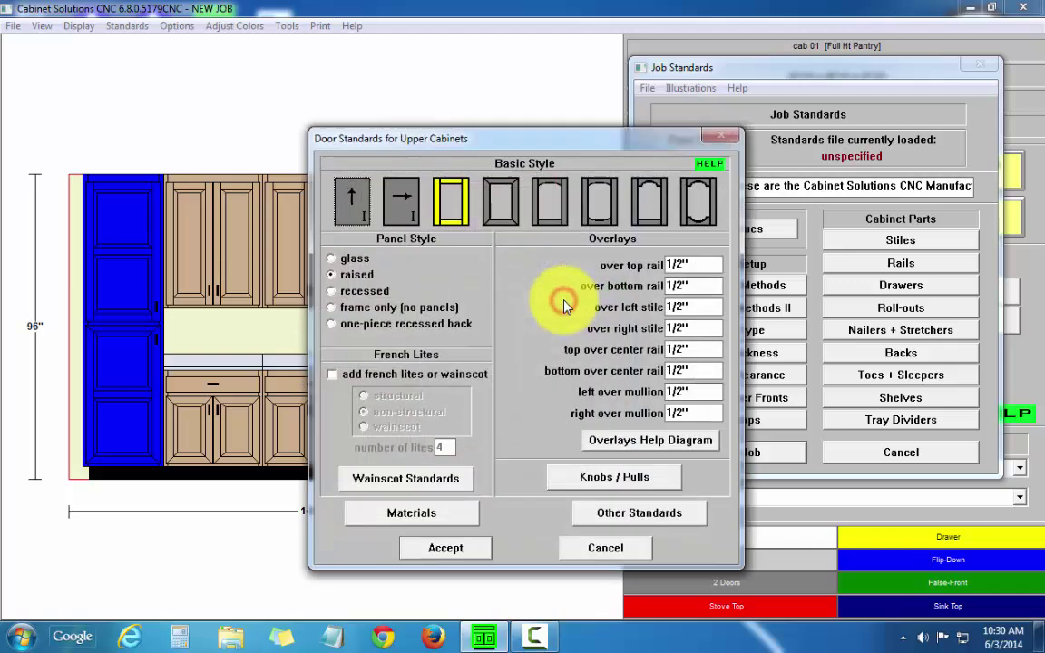
pyautogui.click(547, 207)
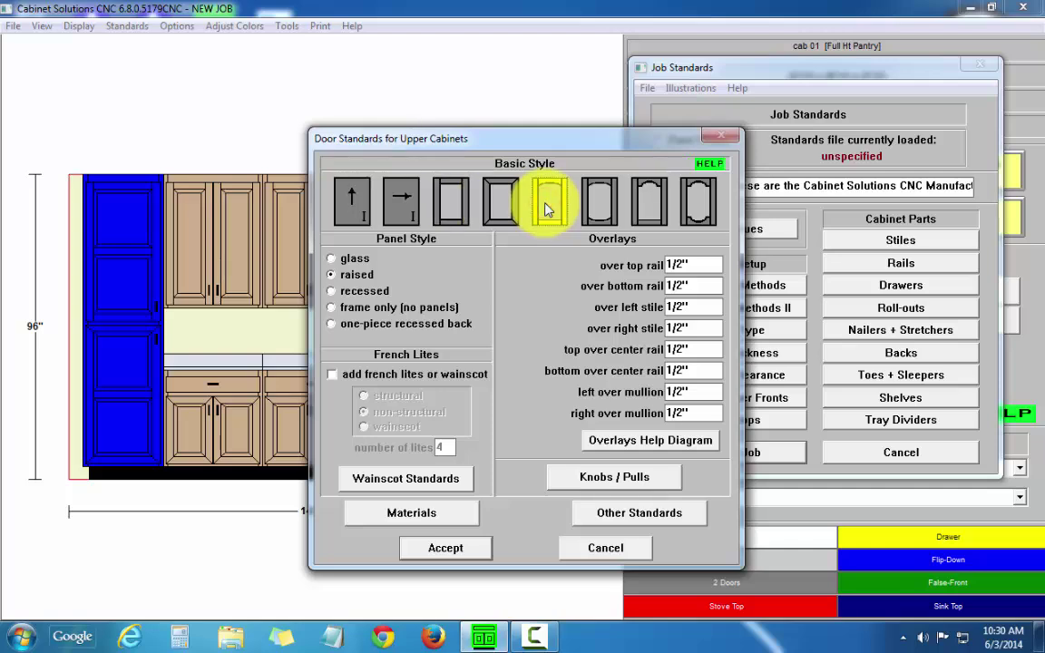
# - Set the upper doors' top rail width to 3 1/4" and apply the standards to the job
pyautogui.click(649, 519)
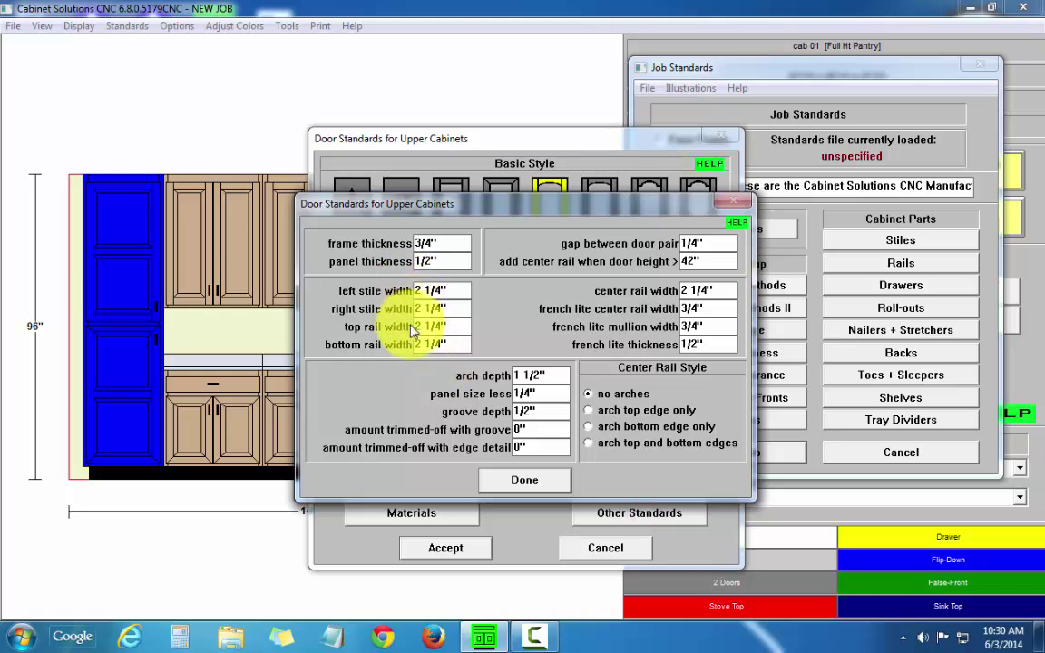
pyautogui.click(445, 326)
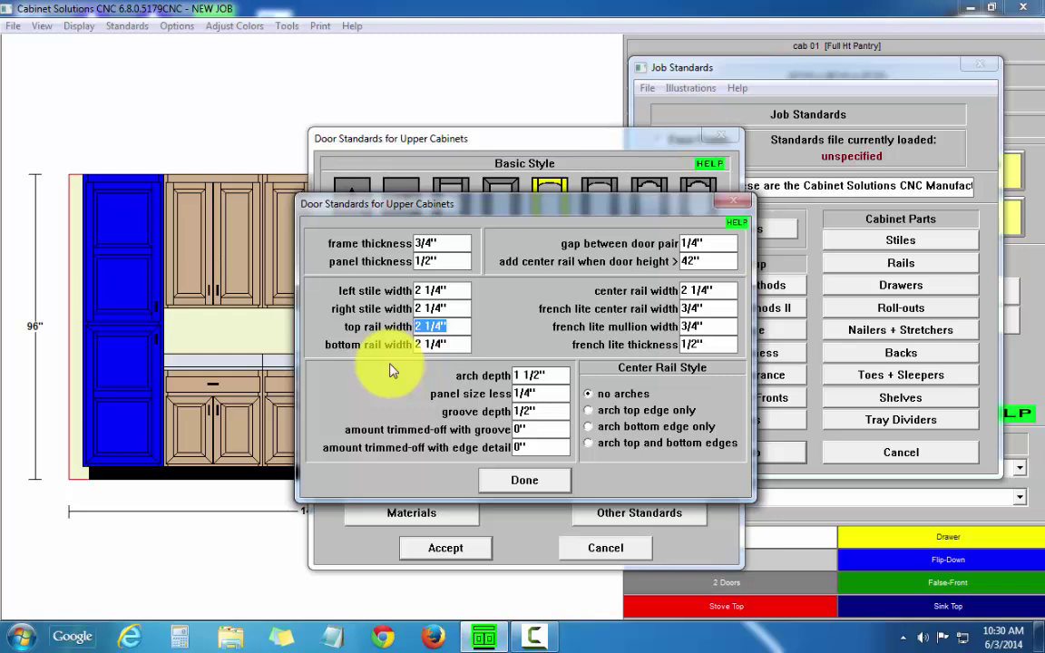
pyautogui.write('3.25')
pyautogui.click(456, 308)
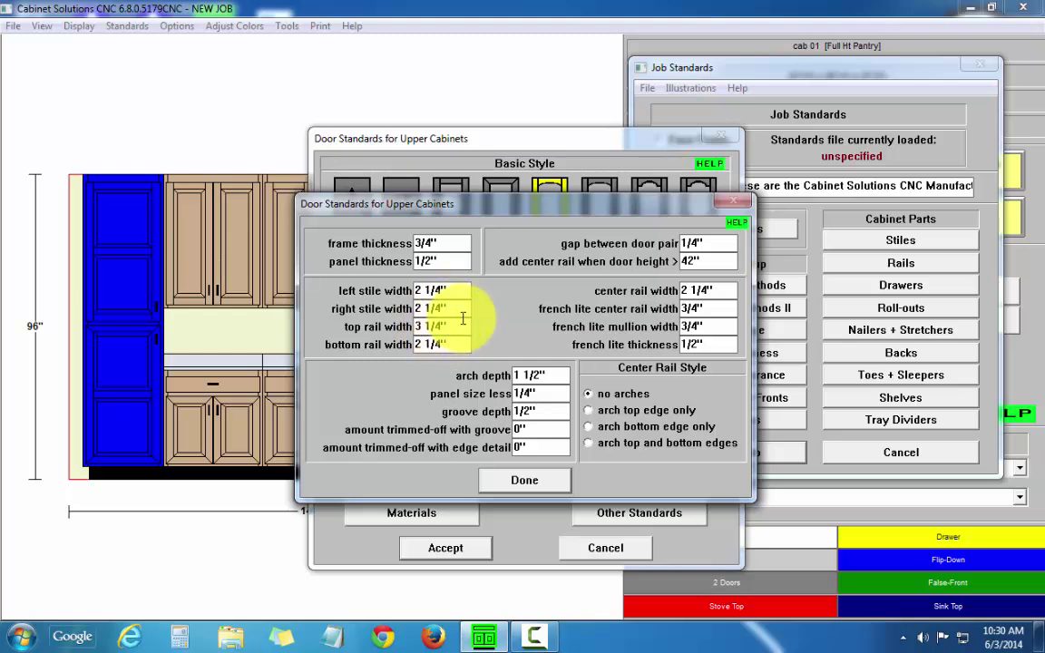
pyautogui.click(525, 482)
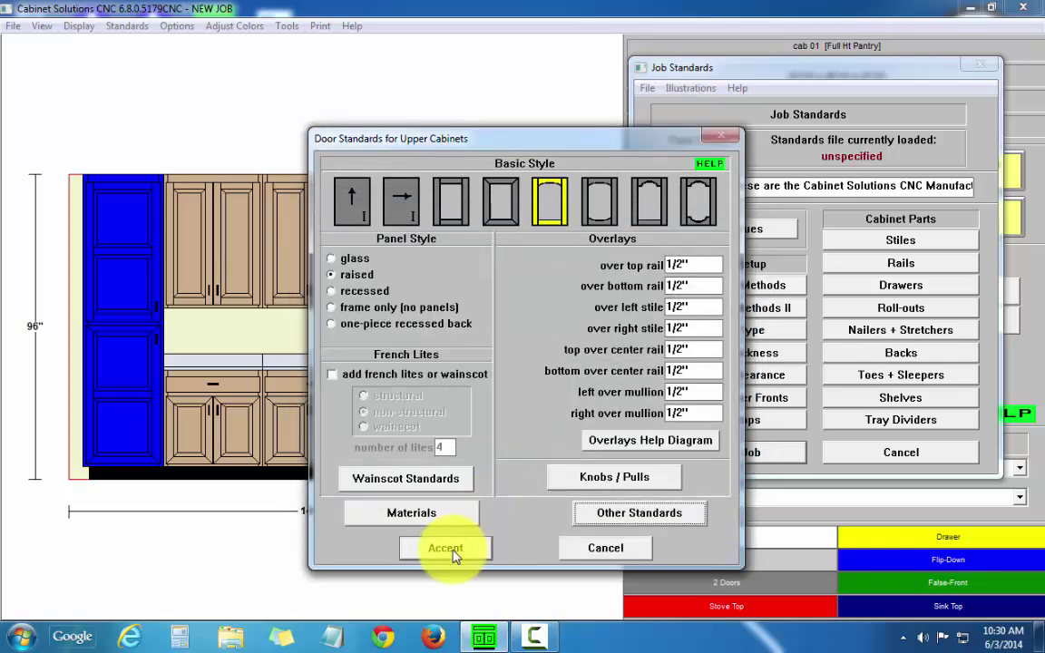
pyautogui.click(449, 549)
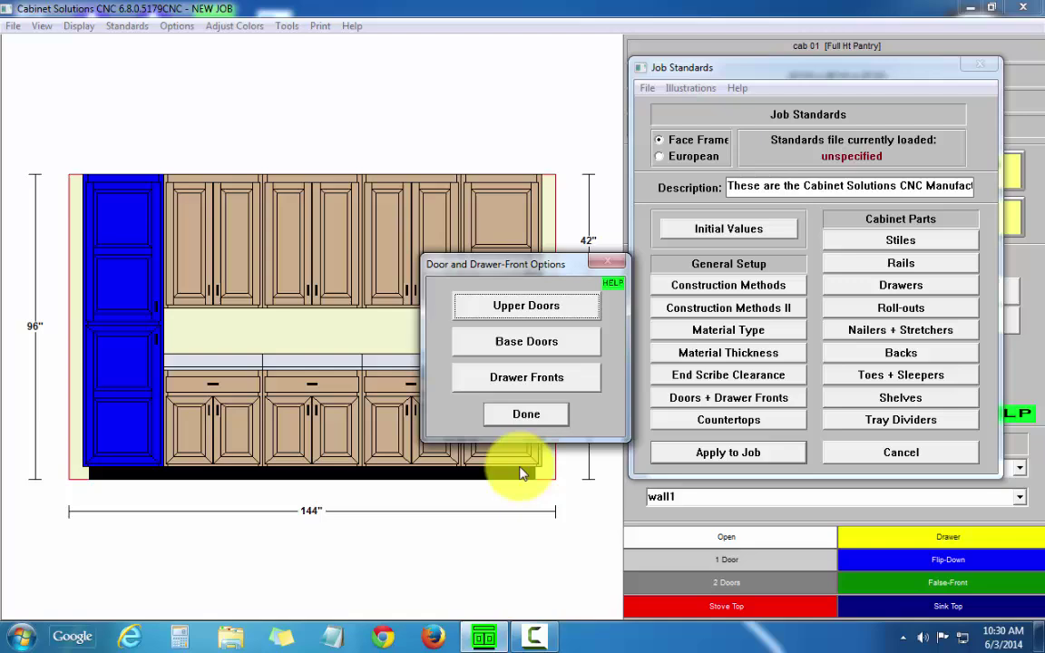
pyautogui.click(526, 414)
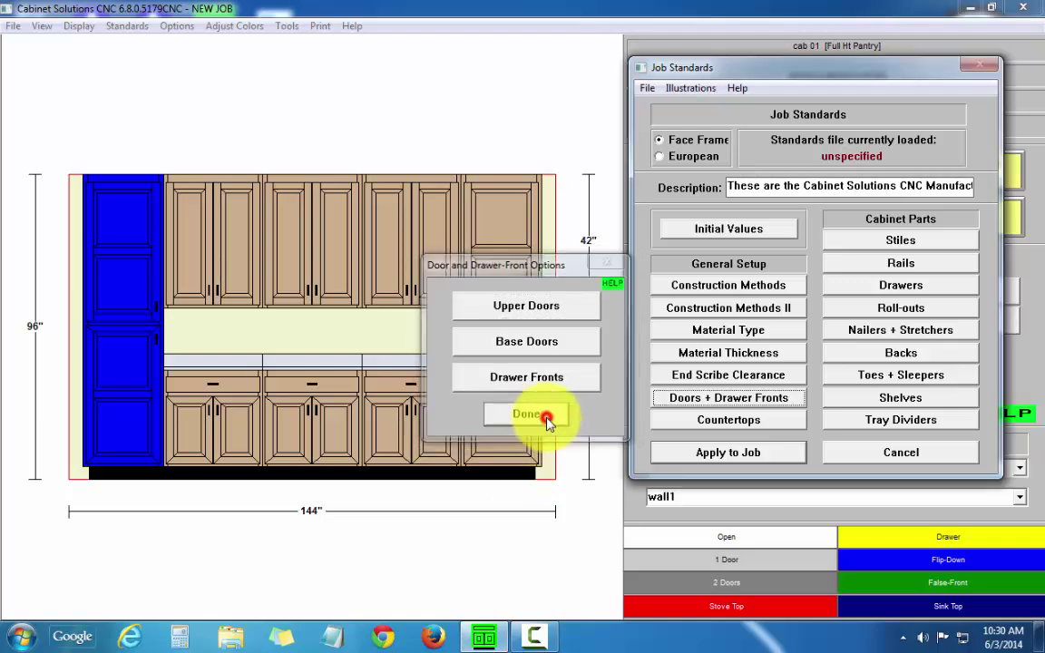
pyautogui.click(734, 453)
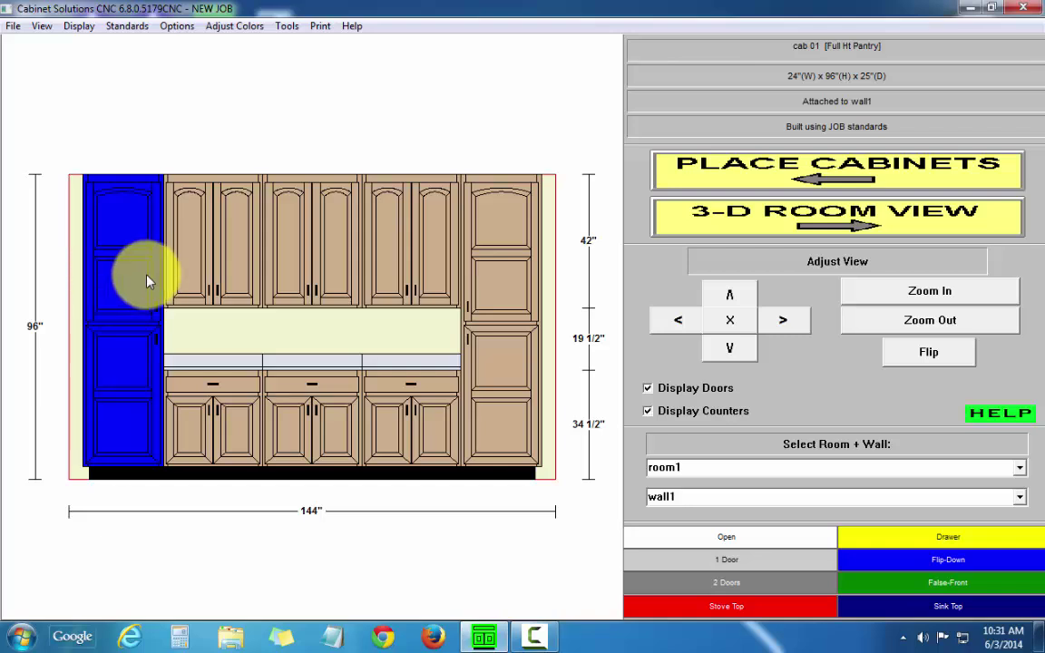
# - Customize the middle upper cabinet, setting its upper door panel style to glass in its own cabinet standards
pyautogui.doubleClick(324, 215)
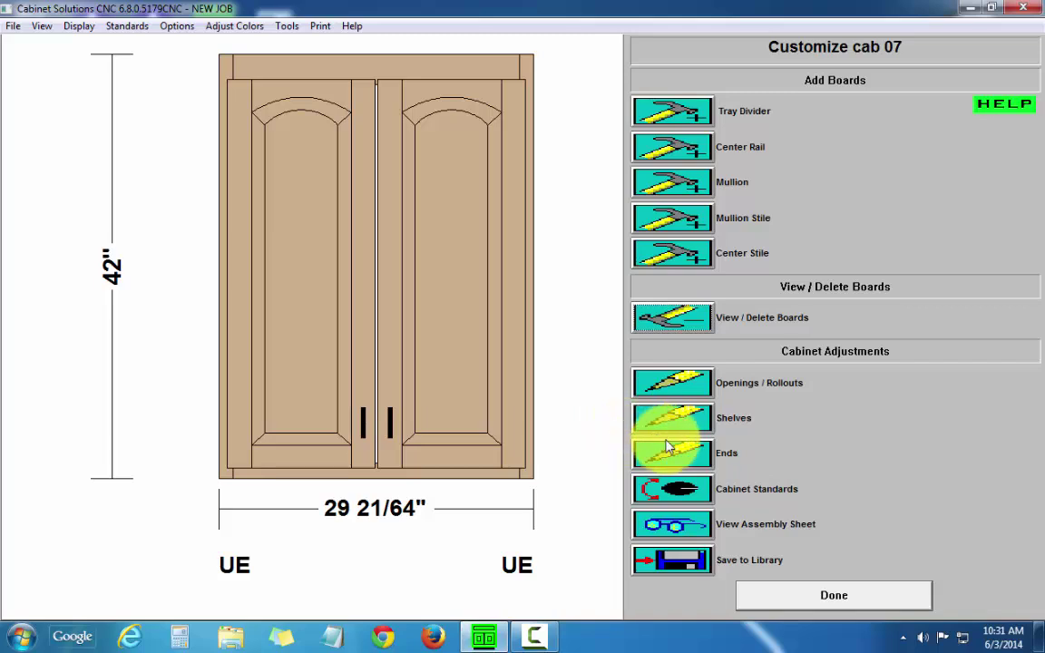
pyautogui.click(680, 493)
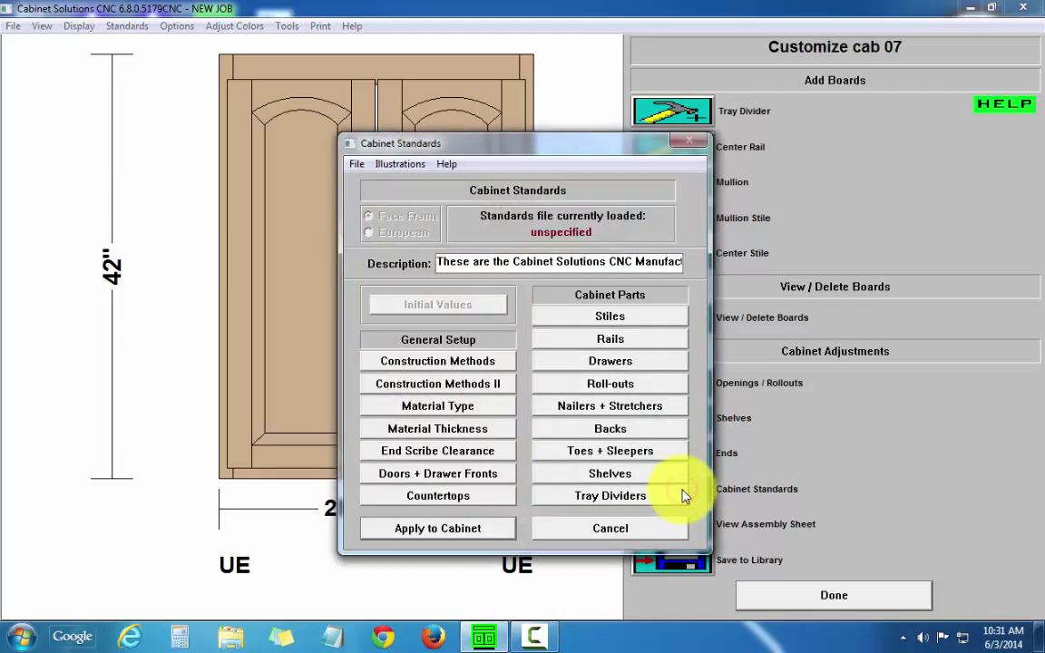
pyautogui.click(458, 479)
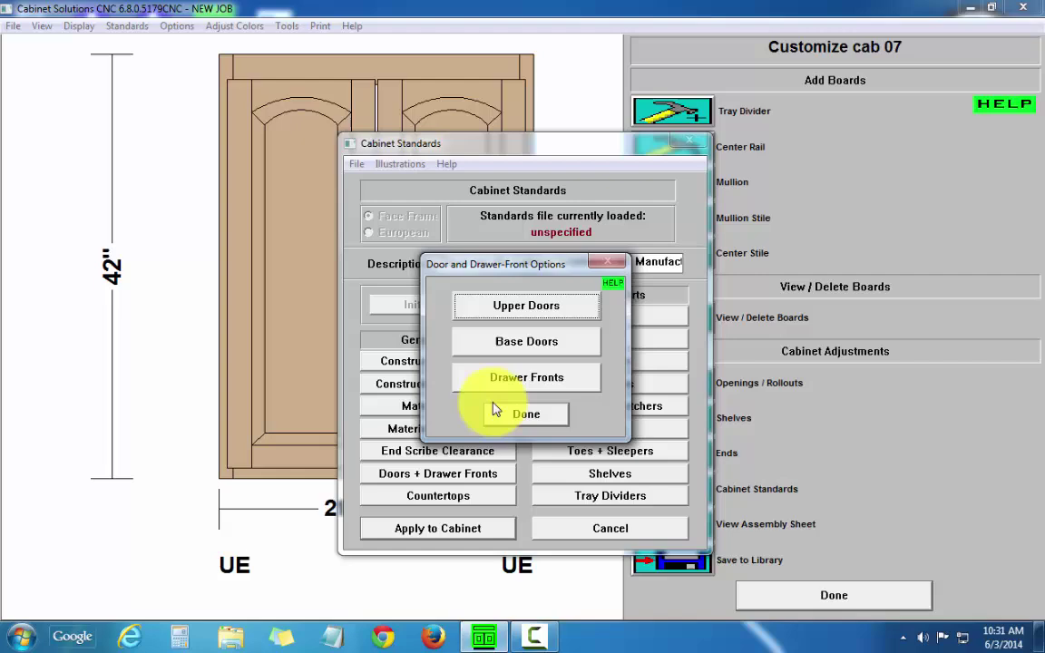
pyautogui.click(541, 309)
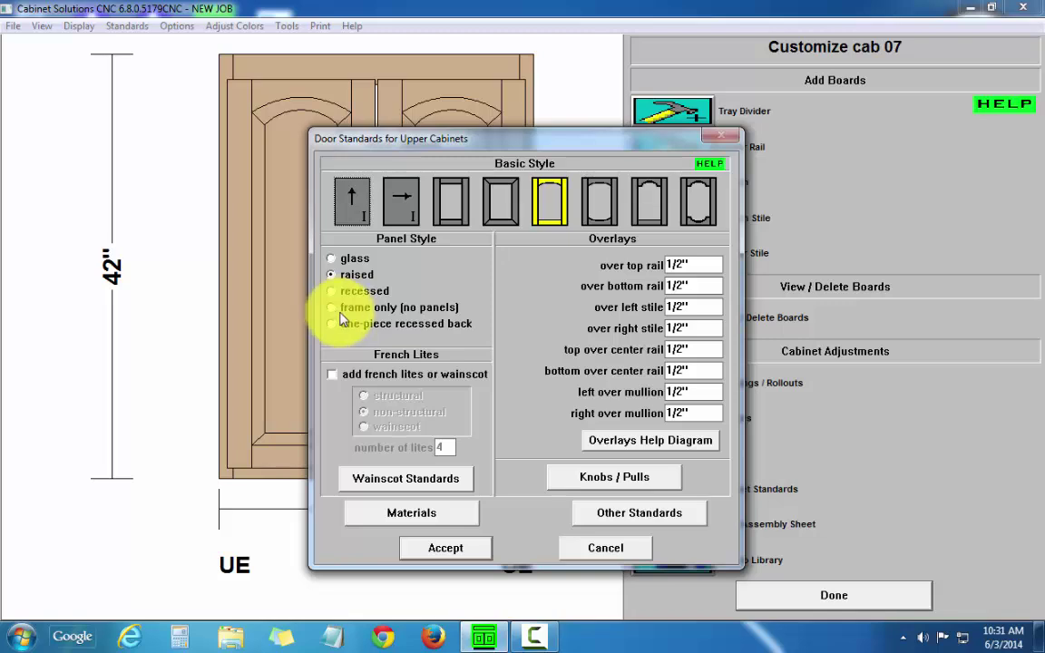
pyautogui.click(355, 260)
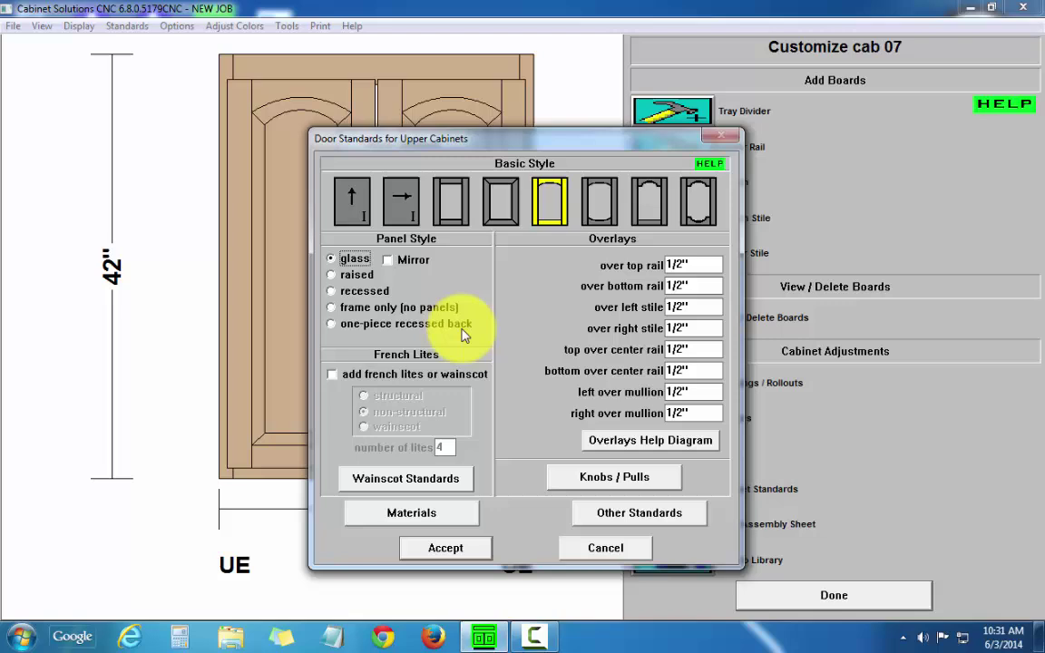
# - Set the top rail width of this cabinet's upper doors to 4 1/4" and accept the door standards
pyautogui.click(647, 517)
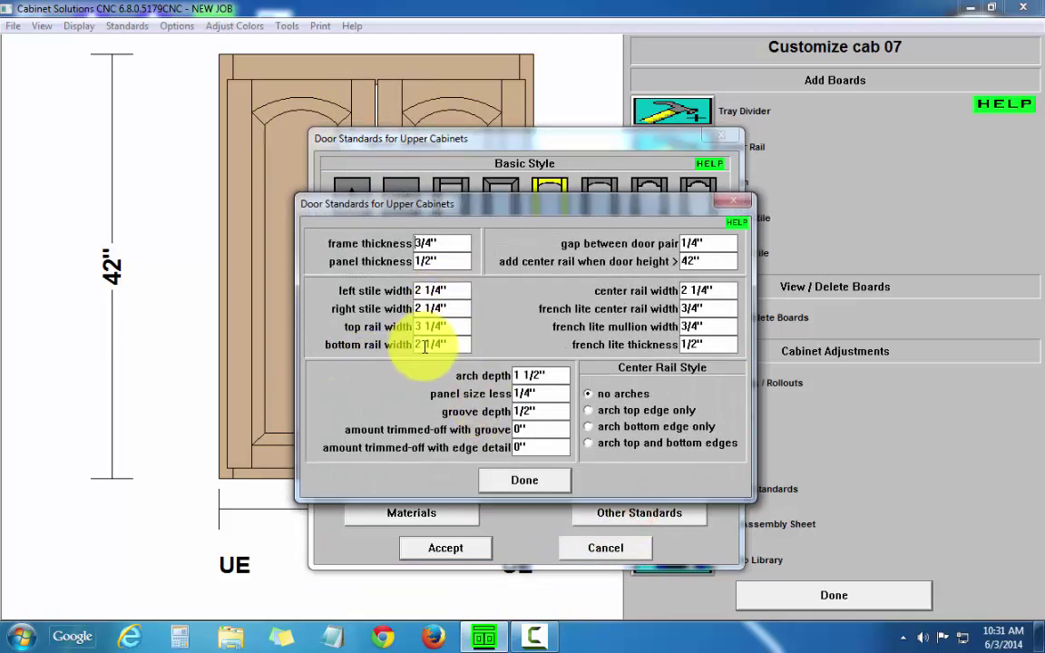
pyautogui.moveTo(456, 323); pyautogui.dragTo(315, 331)
pyautogui.write('4.')
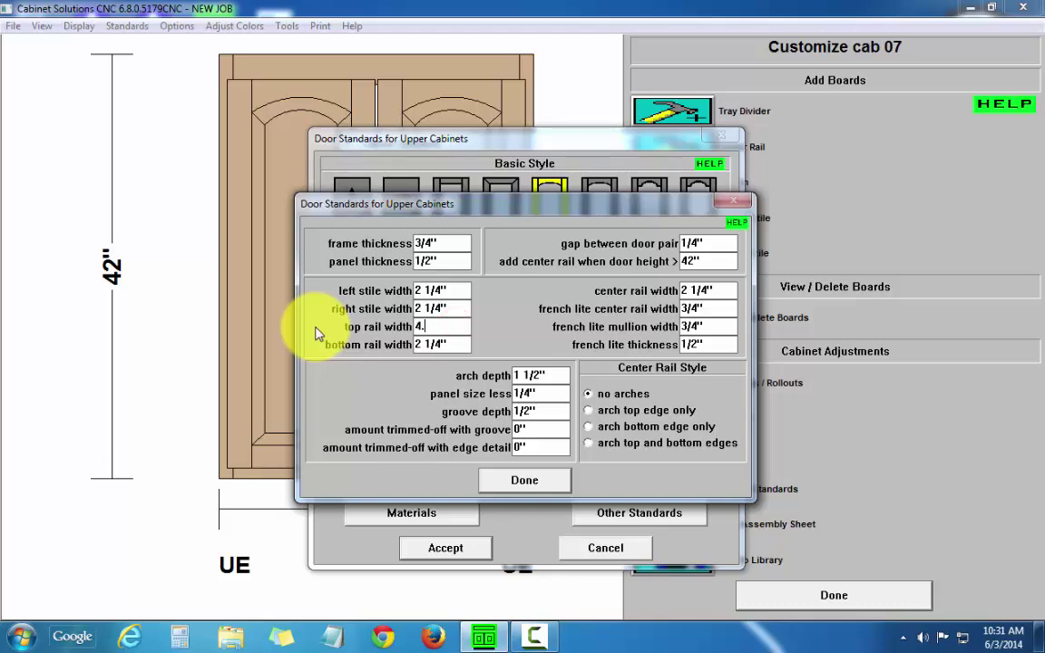
pyautogui.write('25')
pyautogui.click(524, 480)
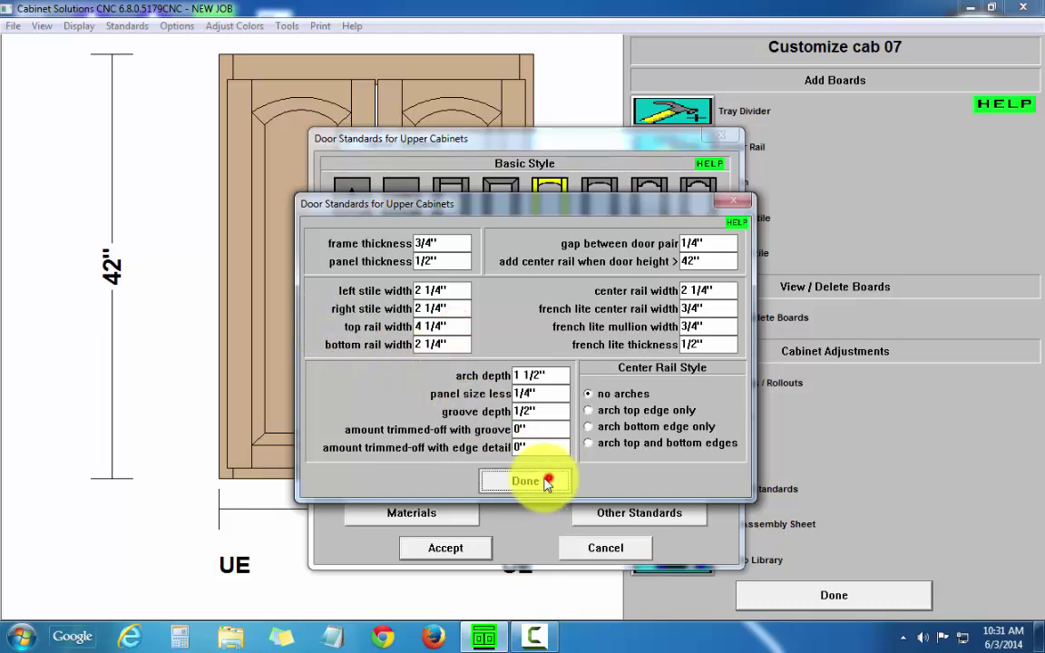
pyautogui.click(448, 550)
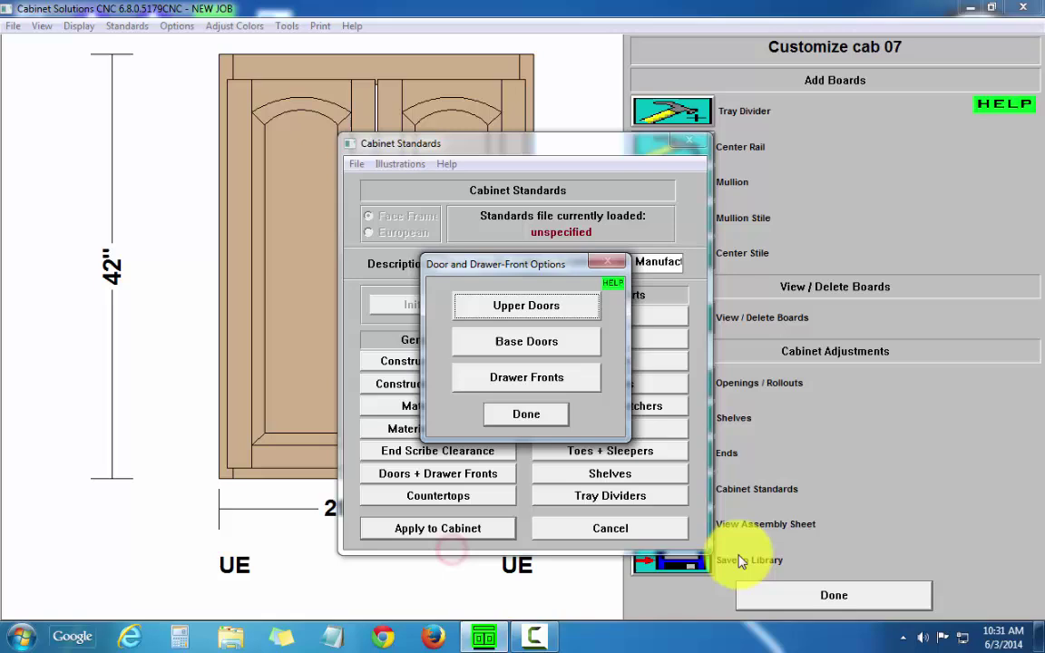
# - Finish the door and drawer-front options and apply the changed standards to this cabinet
pyautogui.click(533, 414)
pyautogui.click(449, 530)
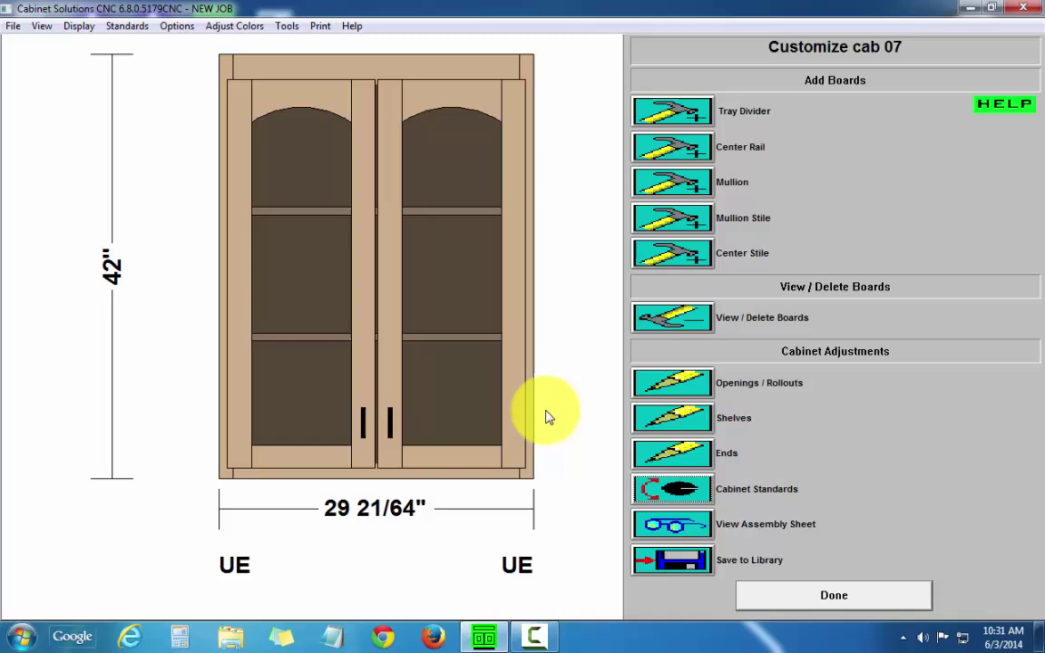
# - Examine the door standards that can be adjusted for opening #1 only, leave them unchanged, and return to the wall elevation
pyautogui.click(671, 382)
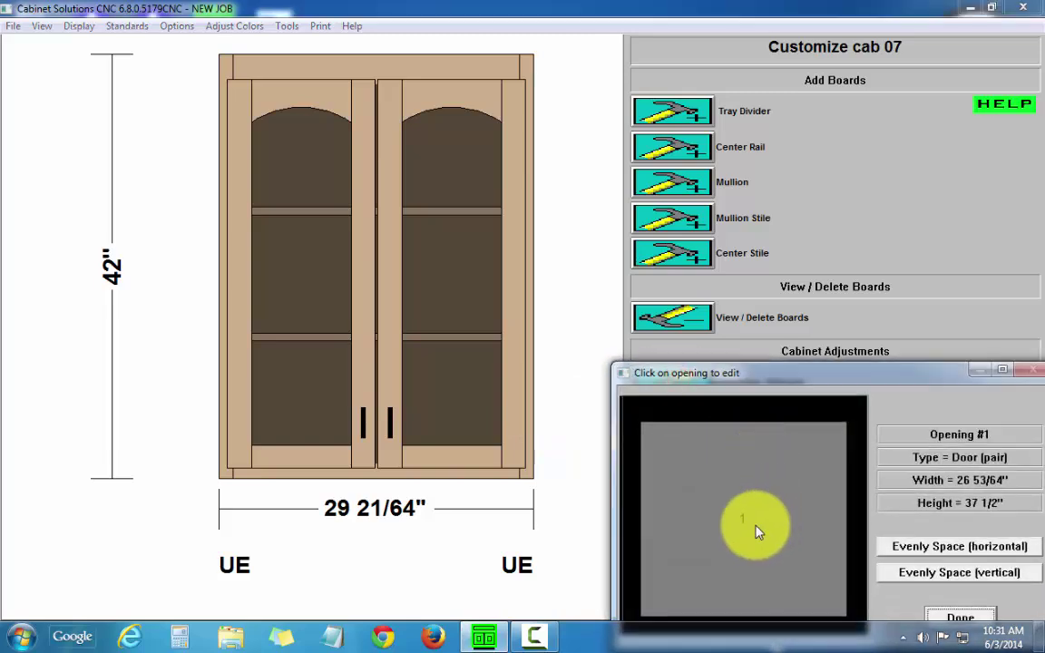
pyautogui.moveTo(753, 375); pyautogui.dragTo(666, 271)
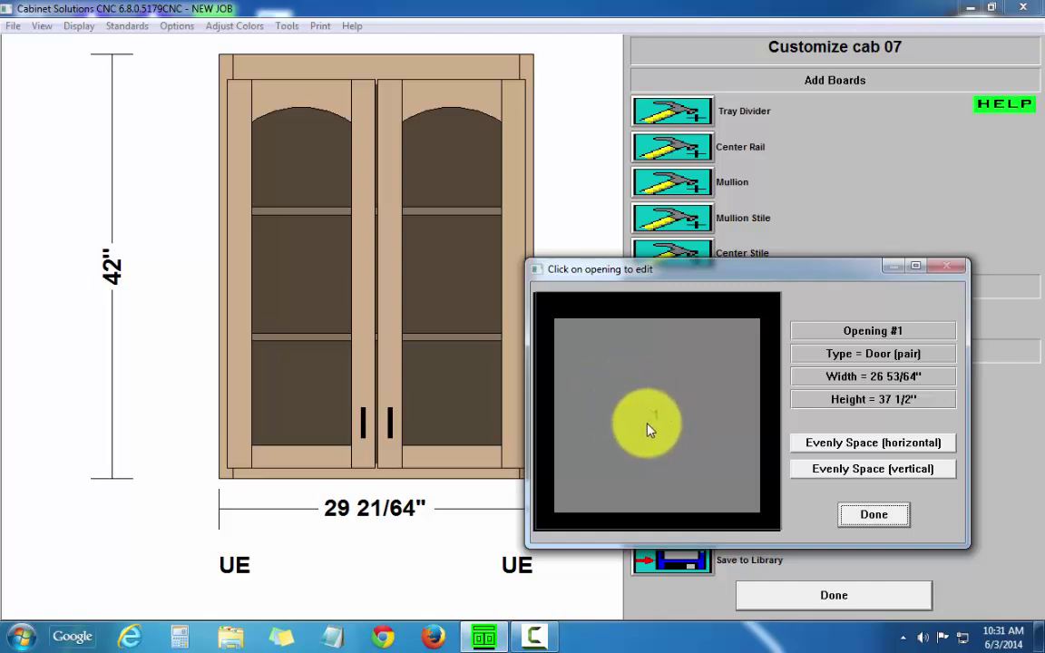
pyautogui.click(667, 388)
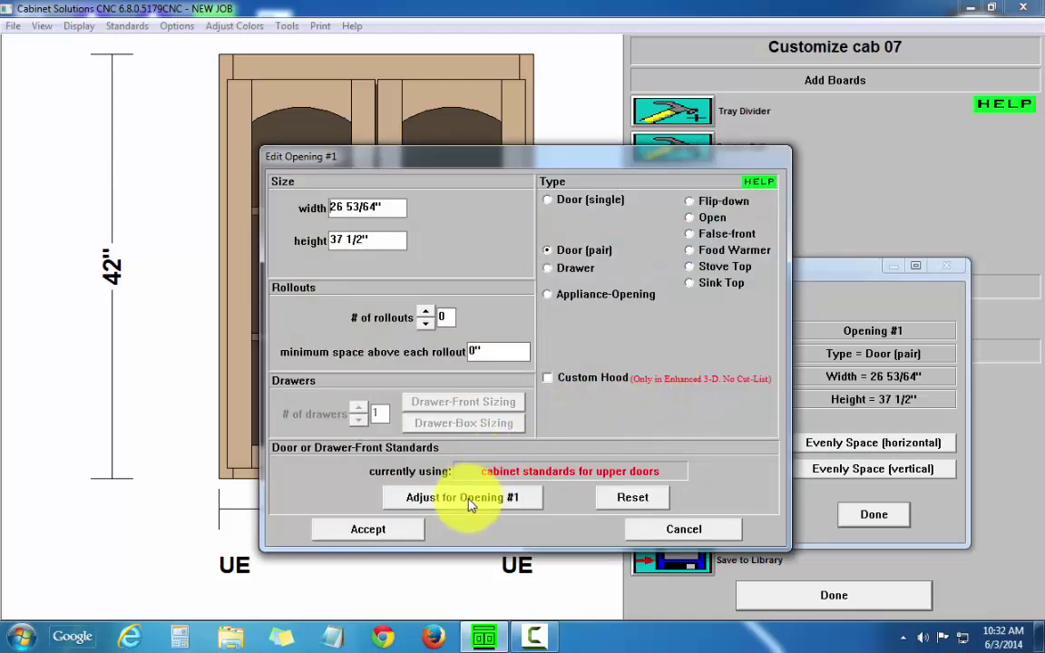
pyautogui.click(470, 501)
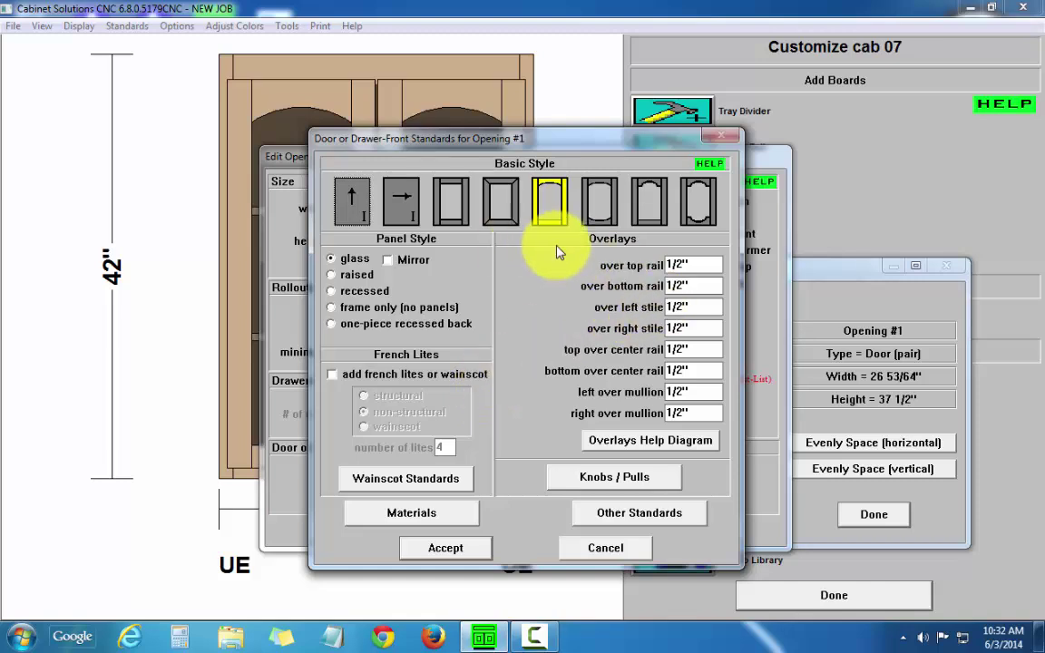
pyautogui.click(621, 549)
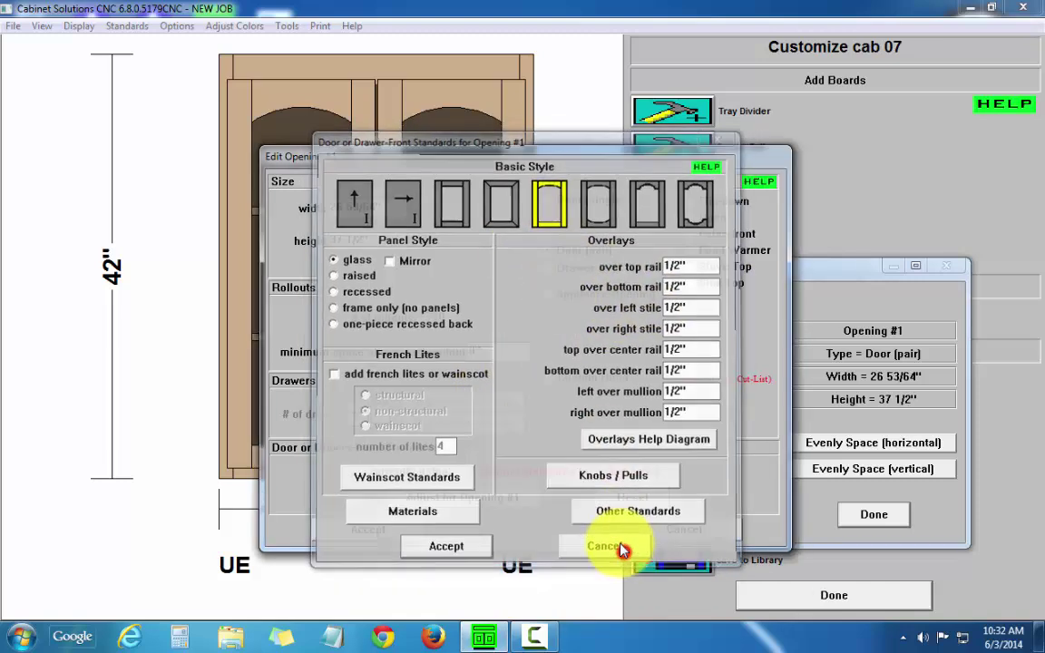
pyautogui.click(629, 530)
pyautogui.click(856, 512)
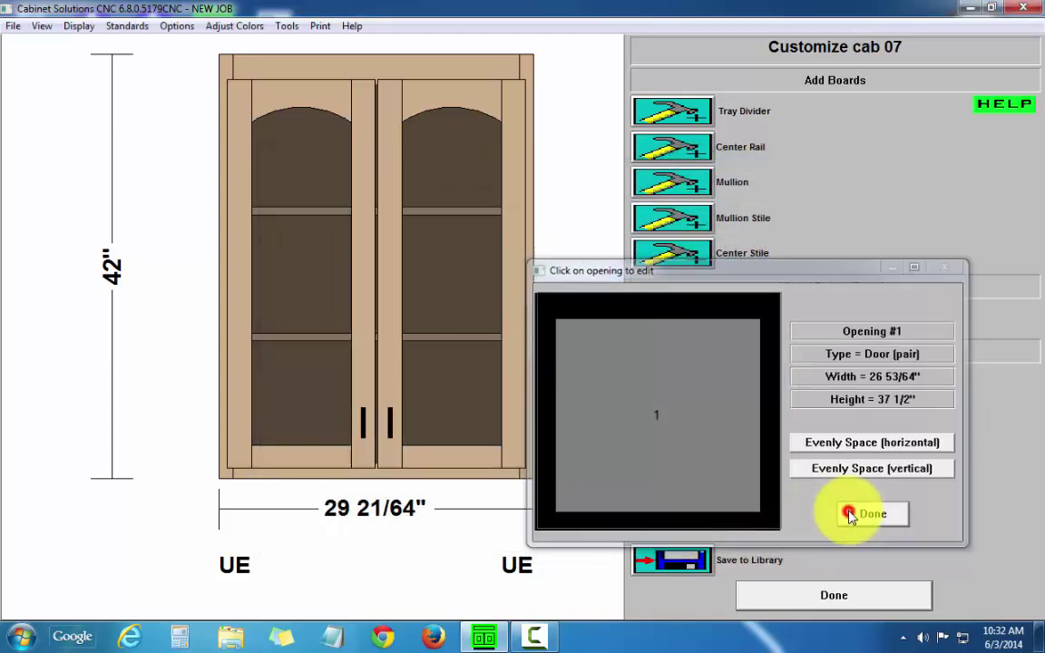
pyautogui.click(809, 596)
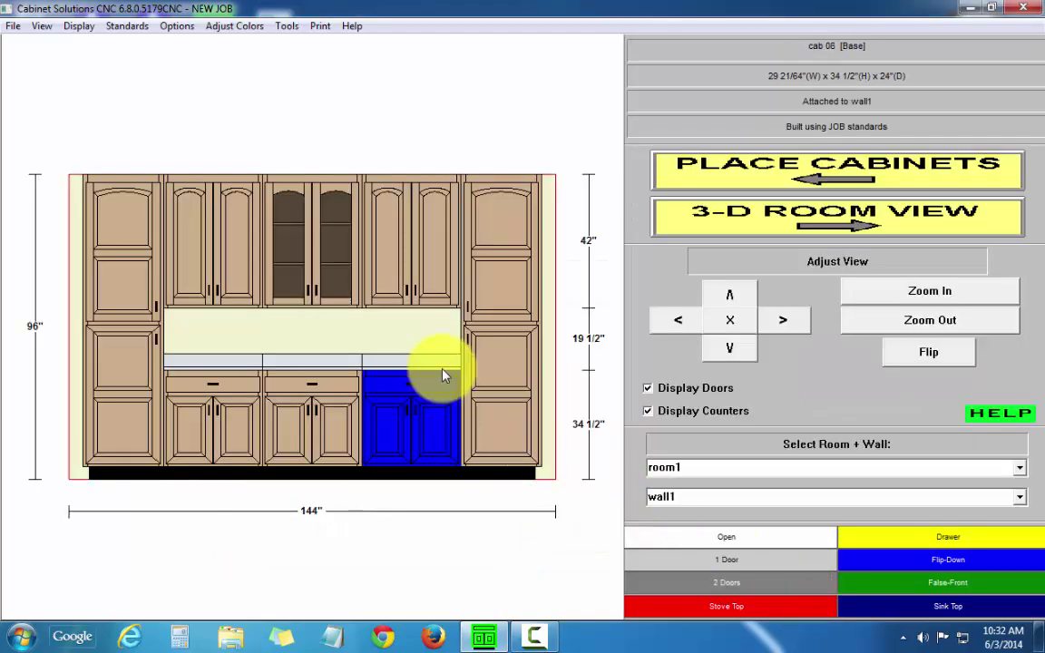